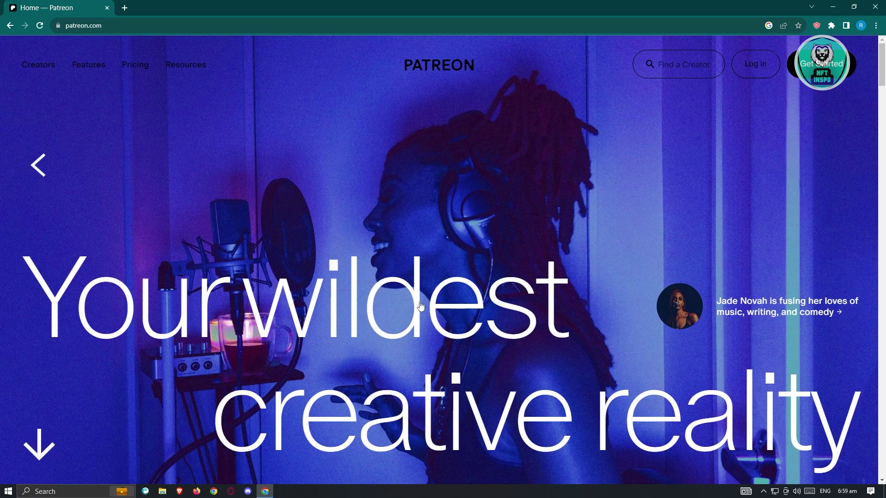
pyautogui.scroll(-2, 420, 307)
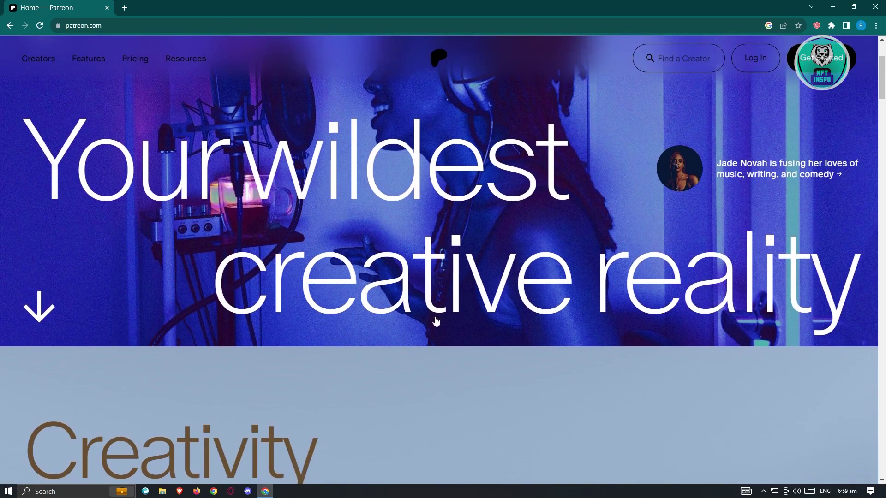
pyautogui.scroll(-1, 436, 320)
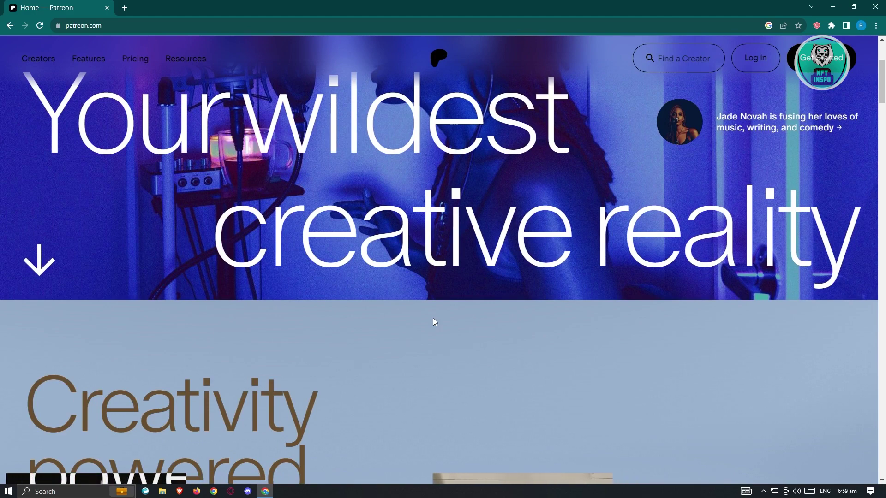
pyautogui.scroll(-1, 433, 318)
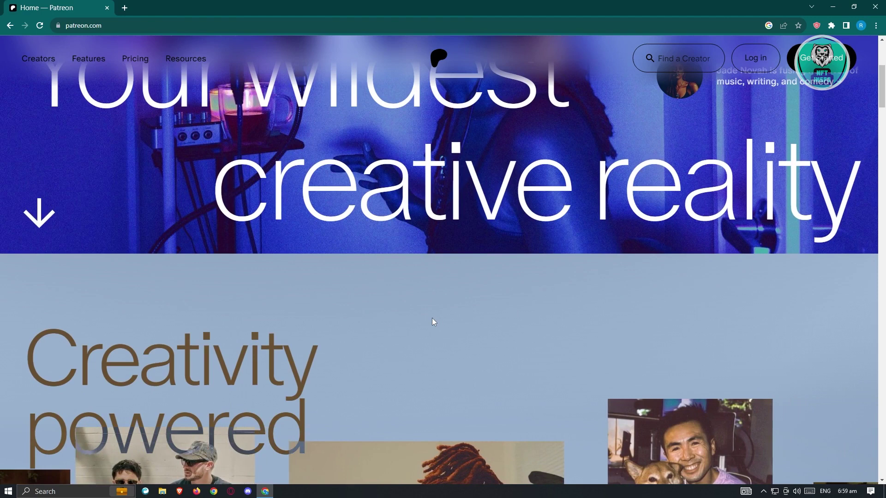
pyautogui.scroll(-1, 442, 321)
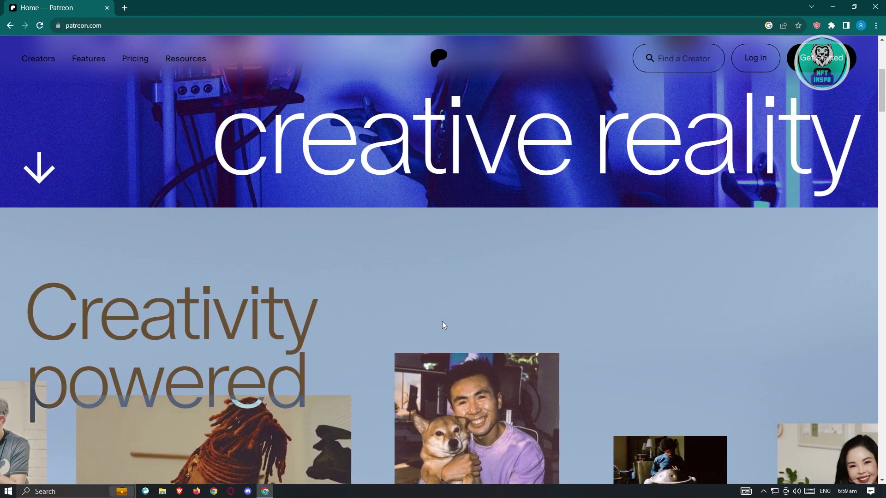
pyautogui.scroll(-1, 445, 325)
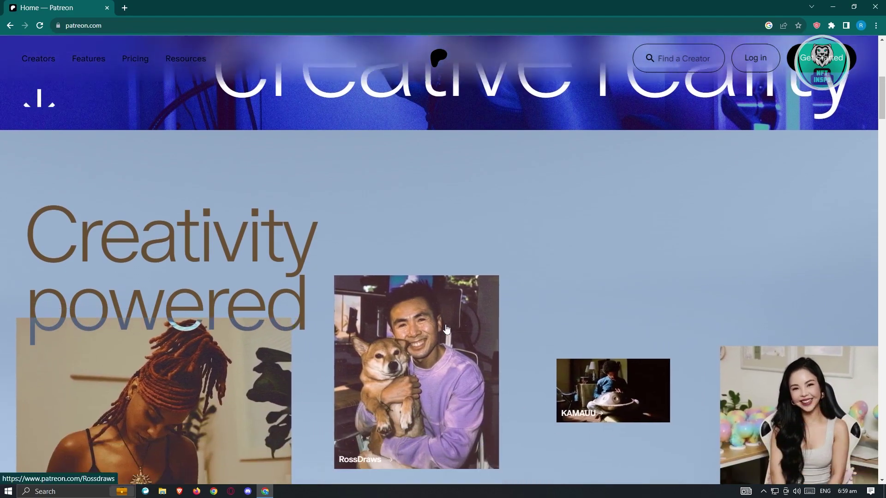
pyautogui.scroll(-1, 445, 328)
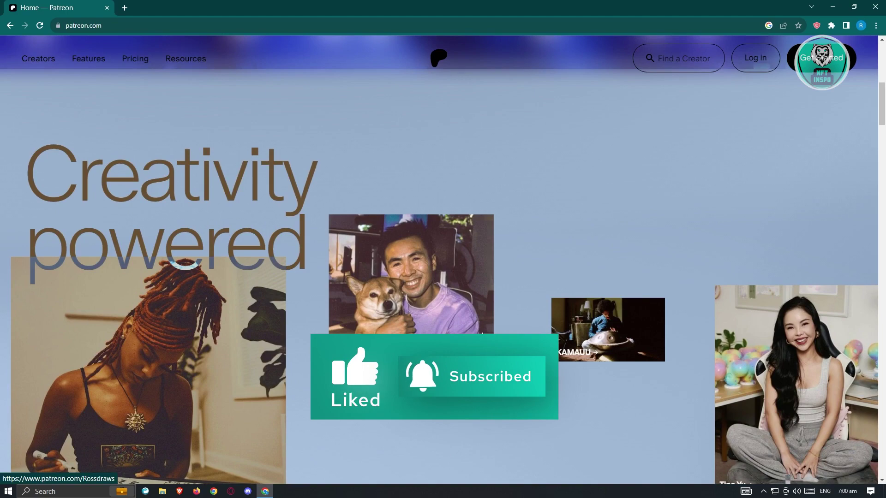
pyautogui.scroll(-2, 482, 334)
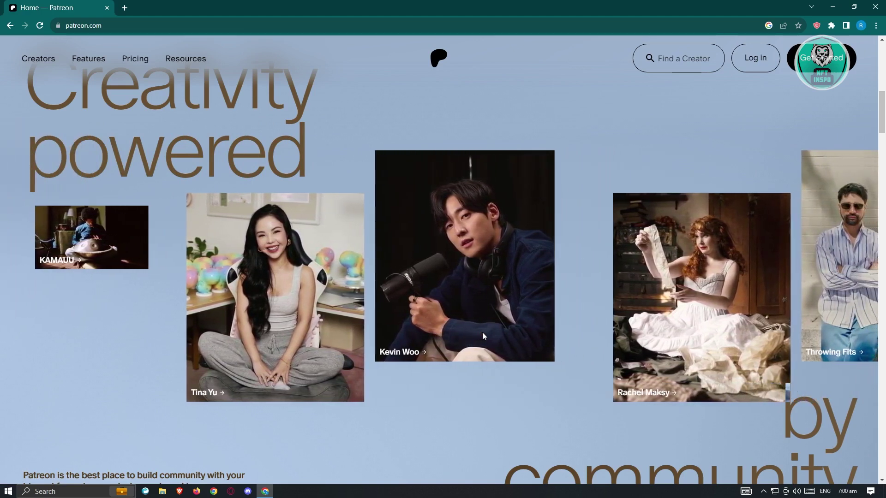
pyautogui.scroll(-3, 483, 332)
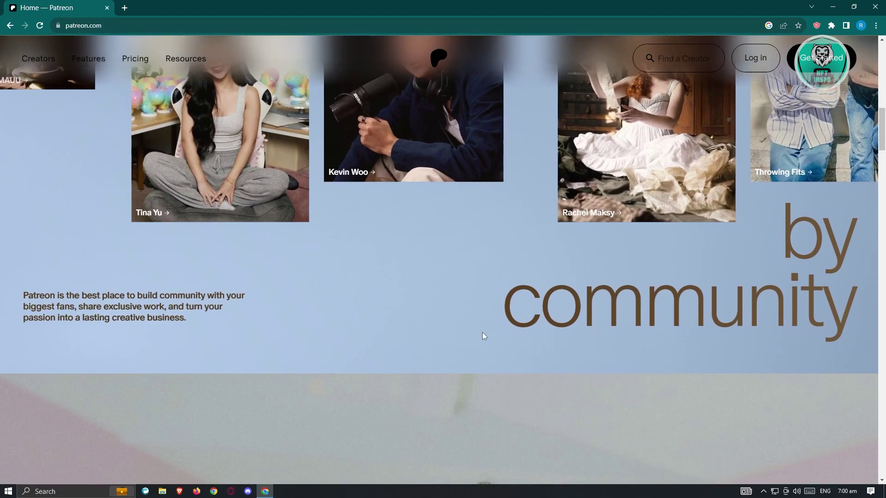
pyautogui.scroll(-2, 415, 267)
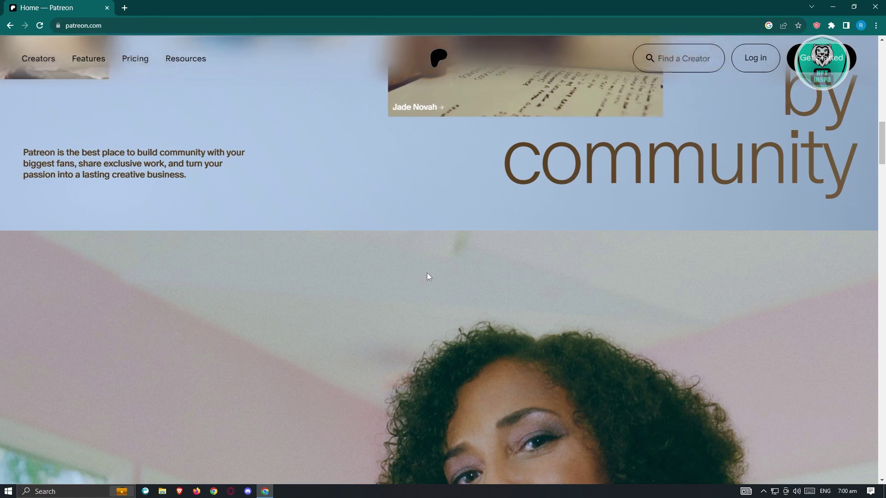
pyautogui.scroll(-3, 427, 276)
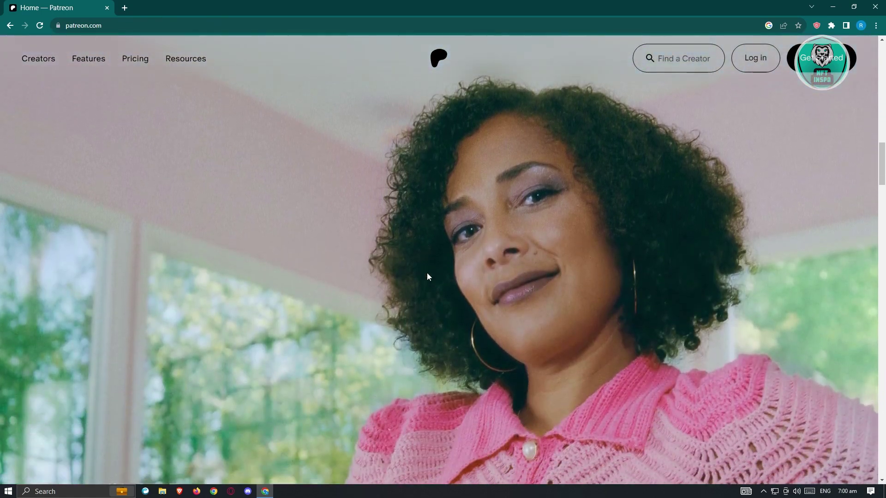
pyautogui.scroll(-1, 427, 276)
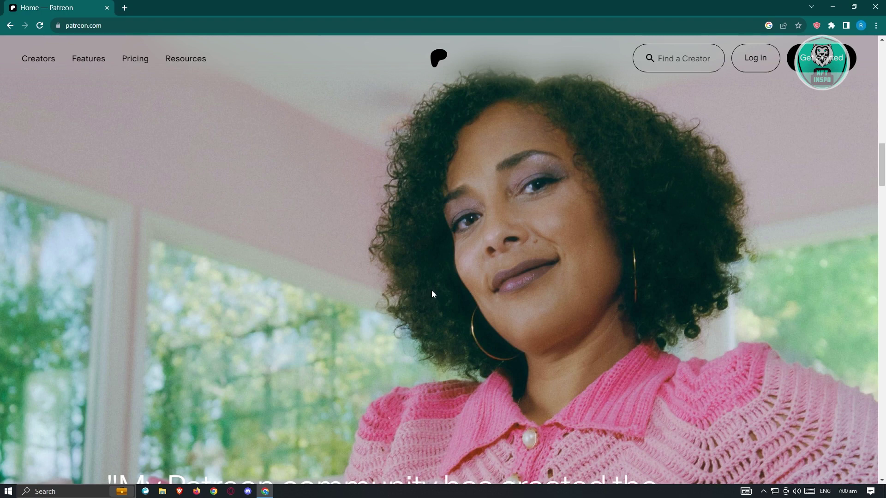
pyautogui.scroll(-1, 475, 322)
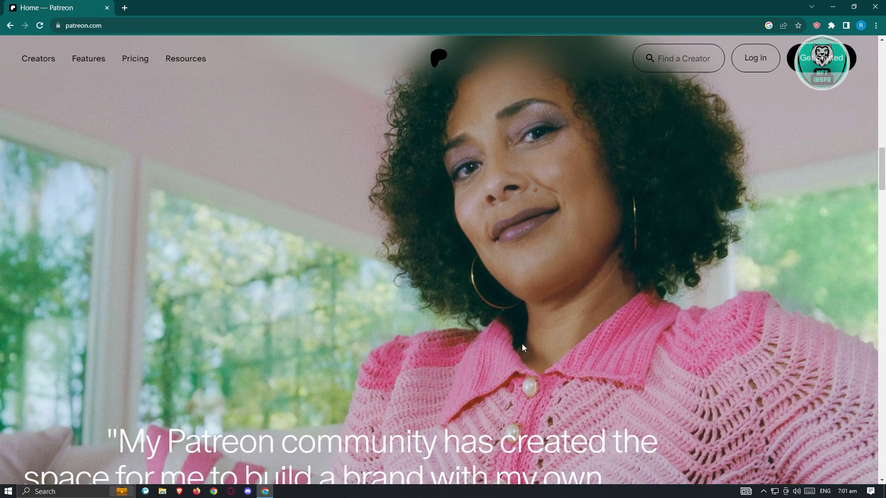
pyautogui.scroll(-2, 522, 344)
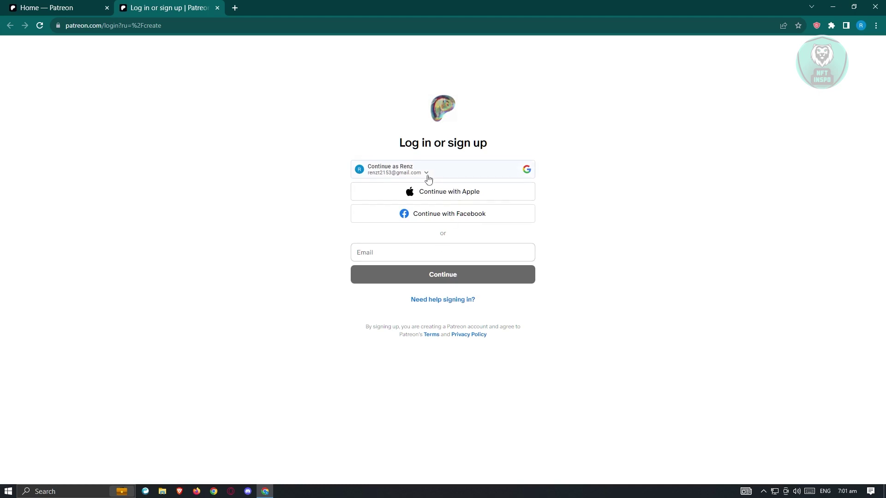
# - Sign up to Patreon via Google using the first Google account in the sign-in popup
pyautogui.click(381, 172)
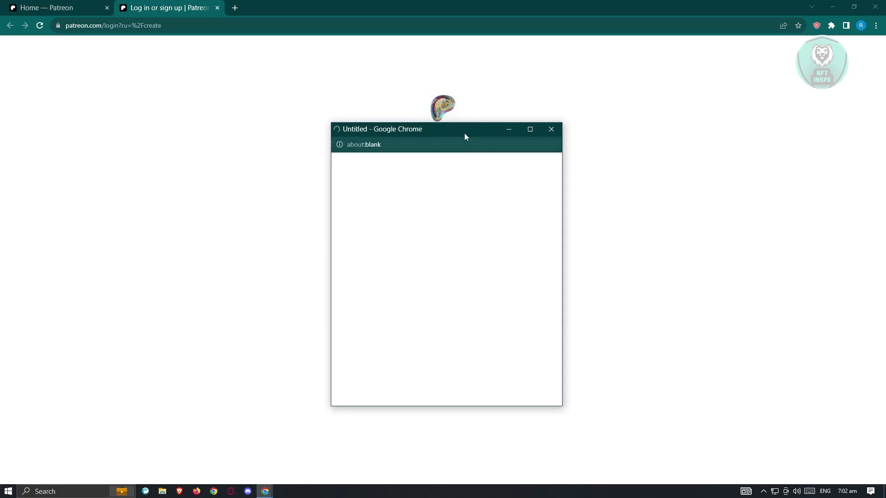
pyautogui.moveTo(465, 134)
pyautogui.mouseDown()
pyautogui.moveTo(573, 116)
pyautogui.moveTo(475, 104)
pyautogui.moveTo(636, 104)
pyautogui.moveTo(646, 102)
pyautogui.moveTo(643, 92)
pyautogui.mouseUp()
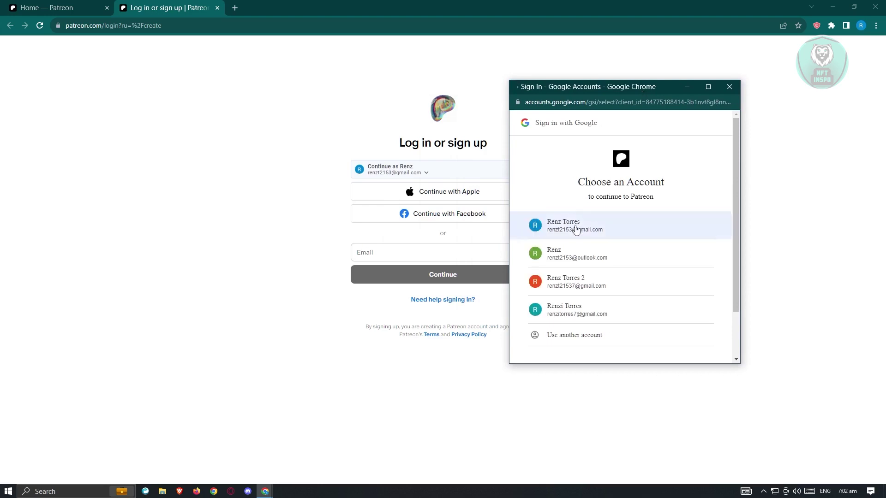
pyautogui.click(605, 229)
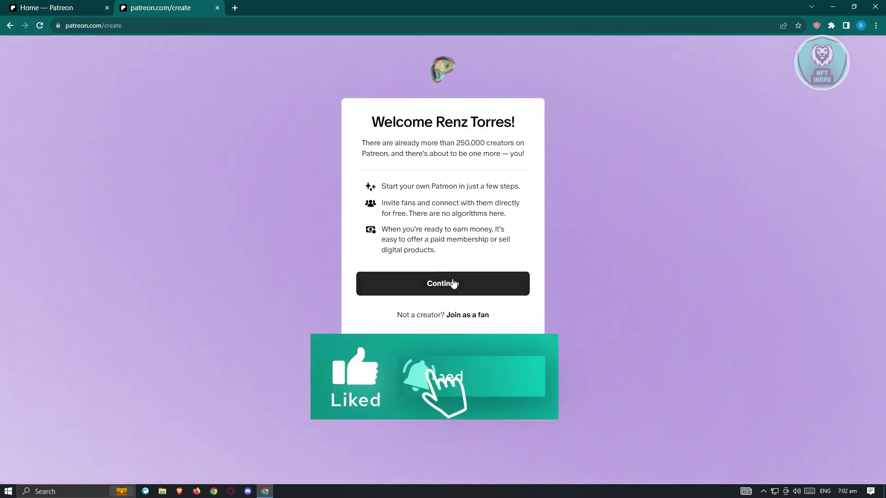
# - Enter a name for the new creator page and proceed to the social links step
pyautogui.click(468, 290)
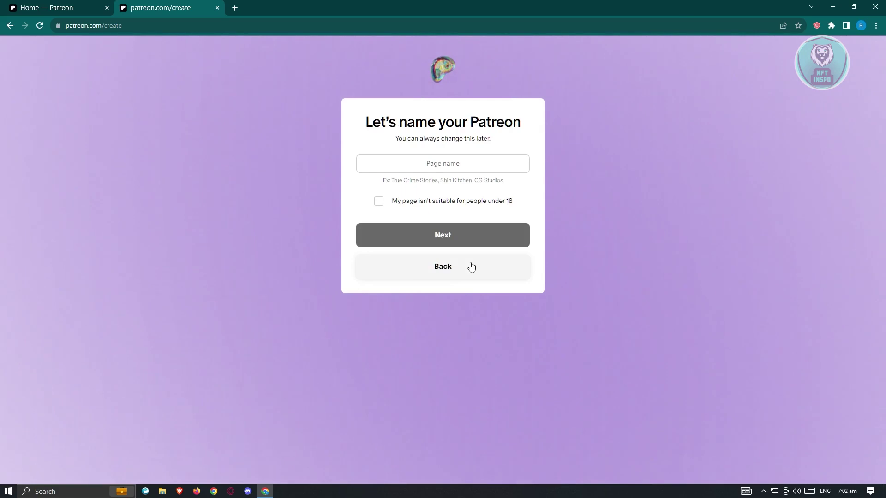
pyautogui.click(453, 166)
pyautogui.write('renzt2153')
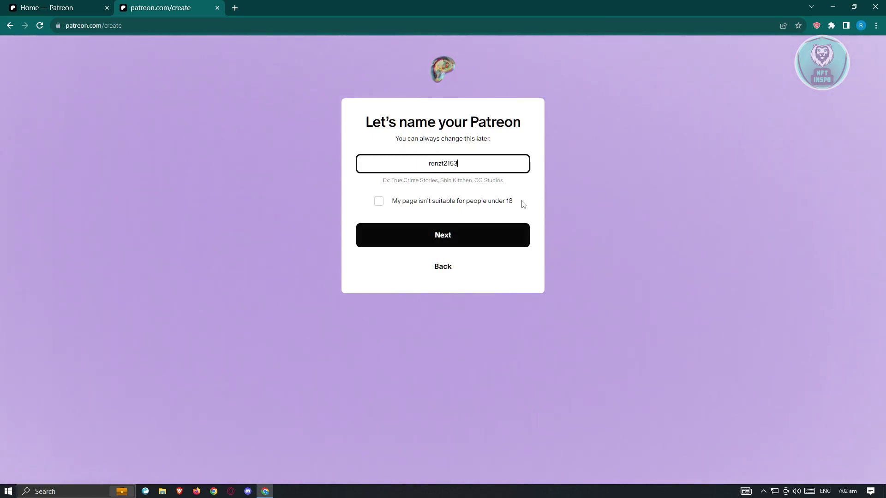
pyautogui.click(504, 239)
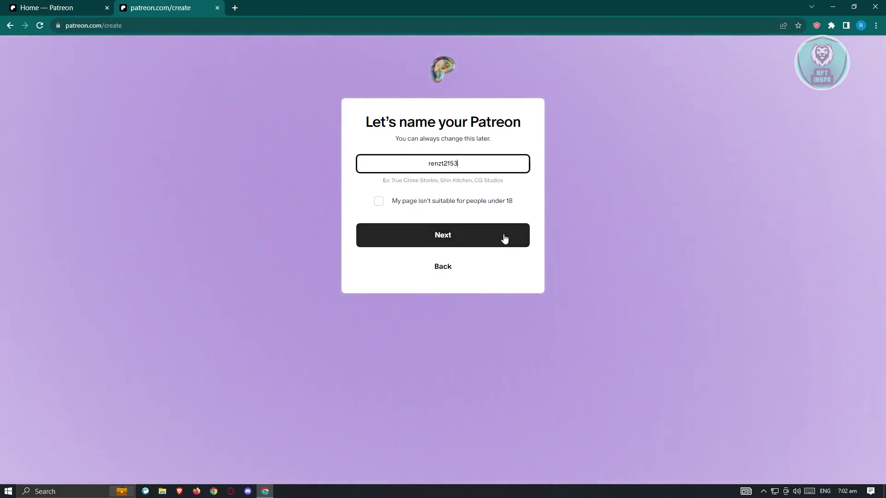
pyautogui.click(491, 238)
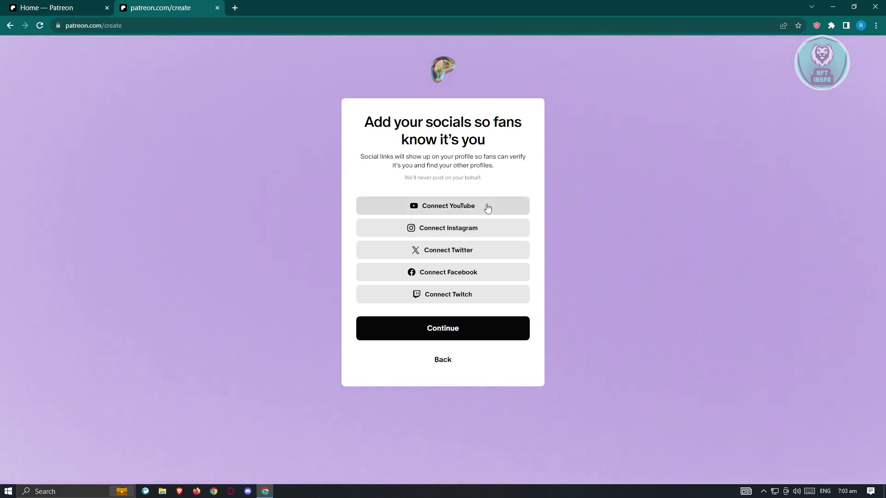
# - Connect YouTube through the Google account, grant Patreon access, and complete page setup
pyautogui.click(488, 207)
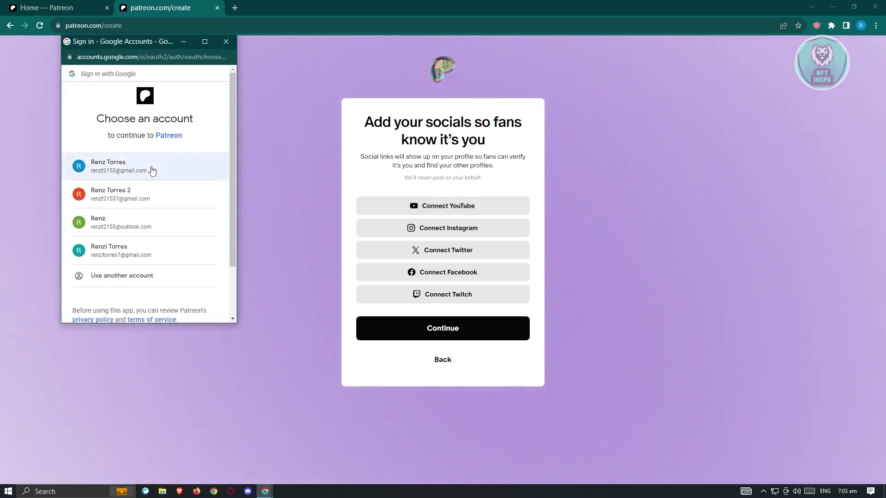
pyautogui.click(152, 170)
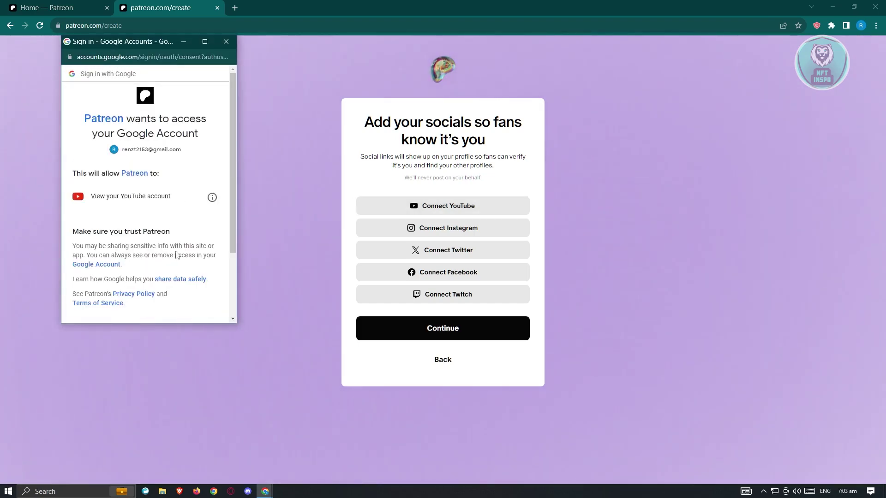
pyautogui.scroll(-3, 176, 255)
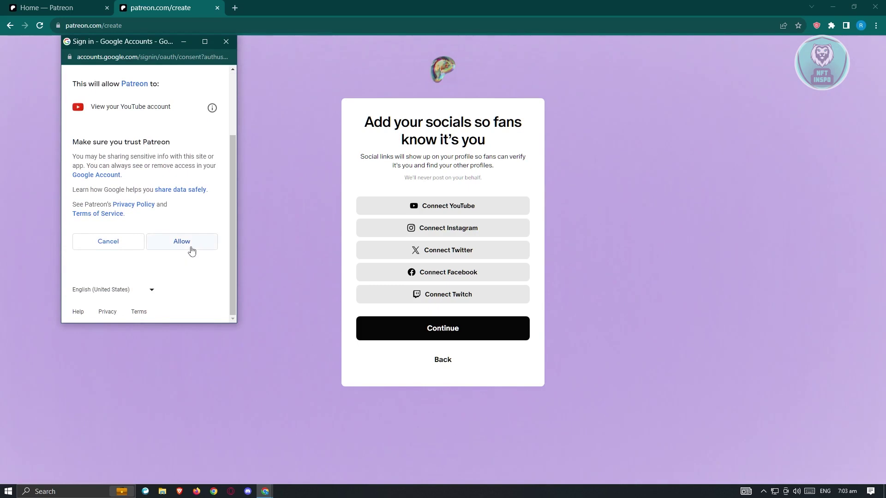
pyautogui.click(191, 250)
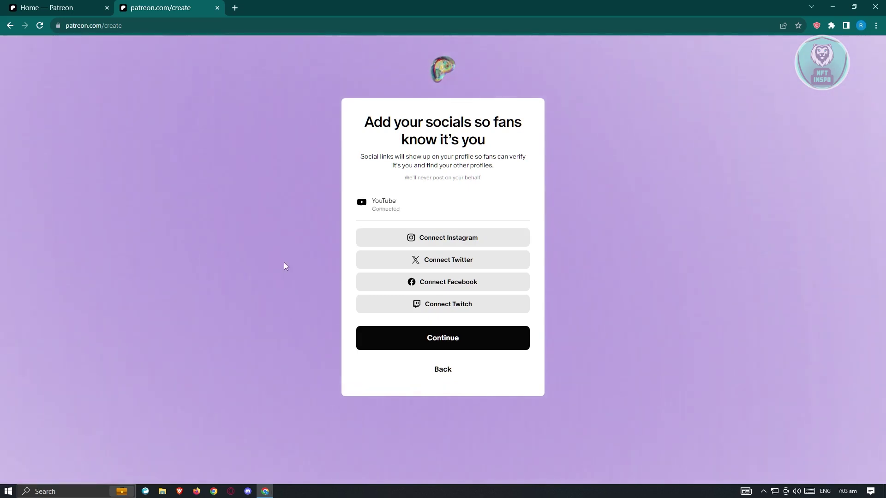
pyautogui.click(448, 340)
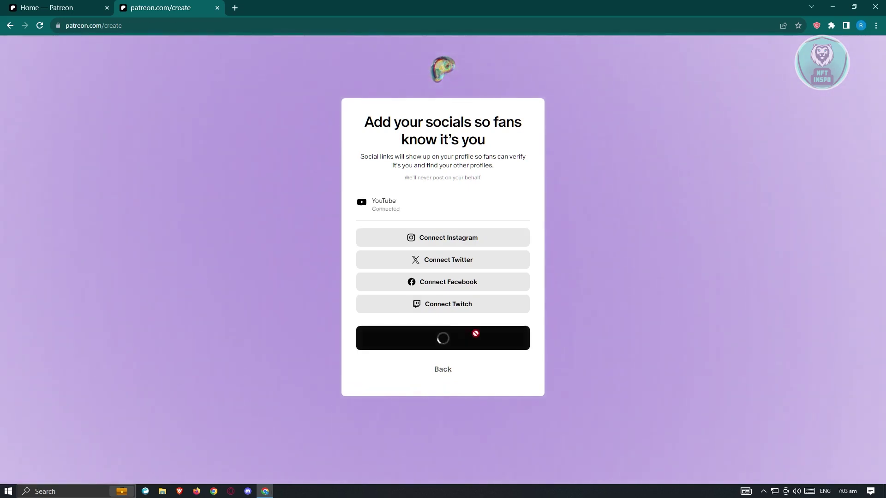